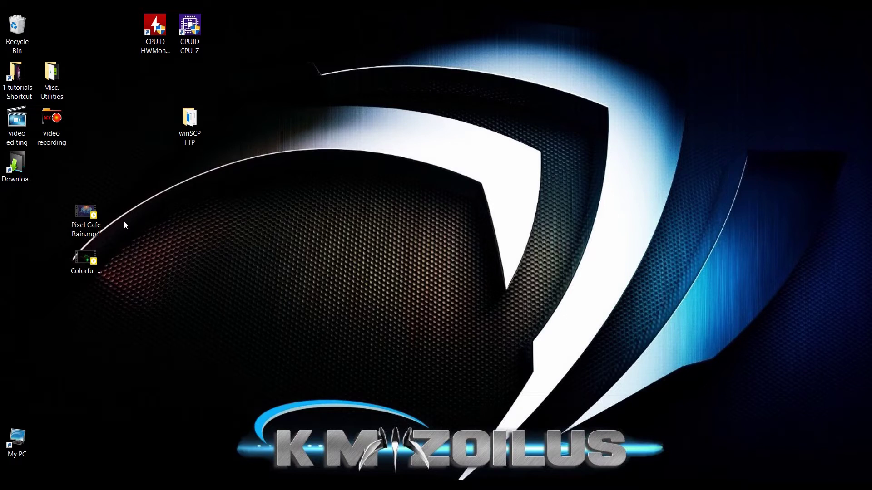
Preview the desktop videos Pixel Cafe Rain.mp4 and Colorful_bars_smoke_720p.mp4 in PotPlayer, skipping ahead in each, and close the player.
left_click(89, 218)
key("shift+Down")
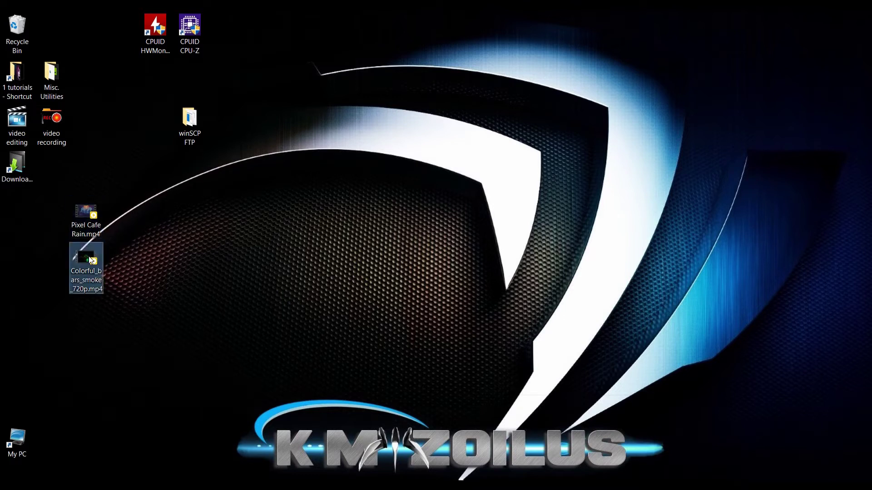
double_click(90, 221)
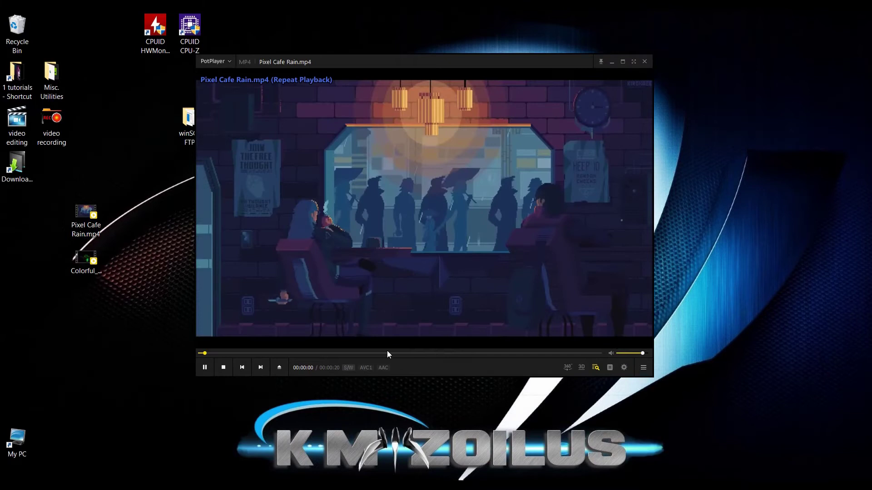
left_click(509, 353)
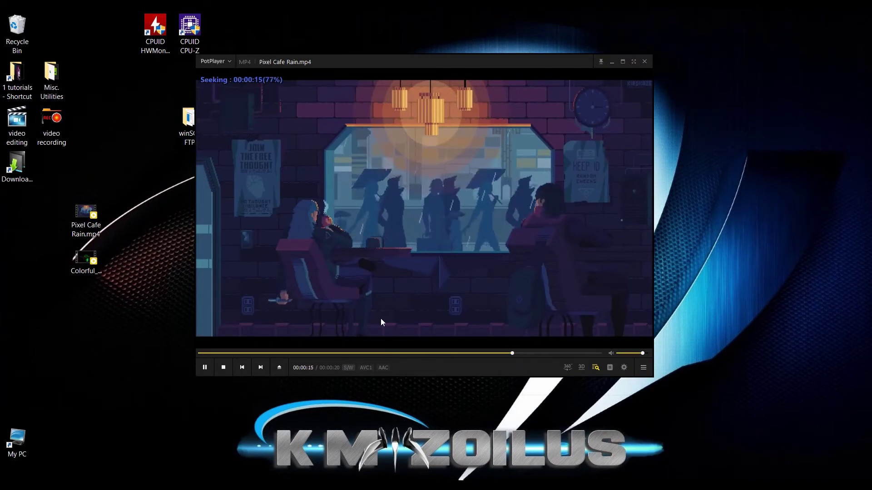
double_click(93, 258)
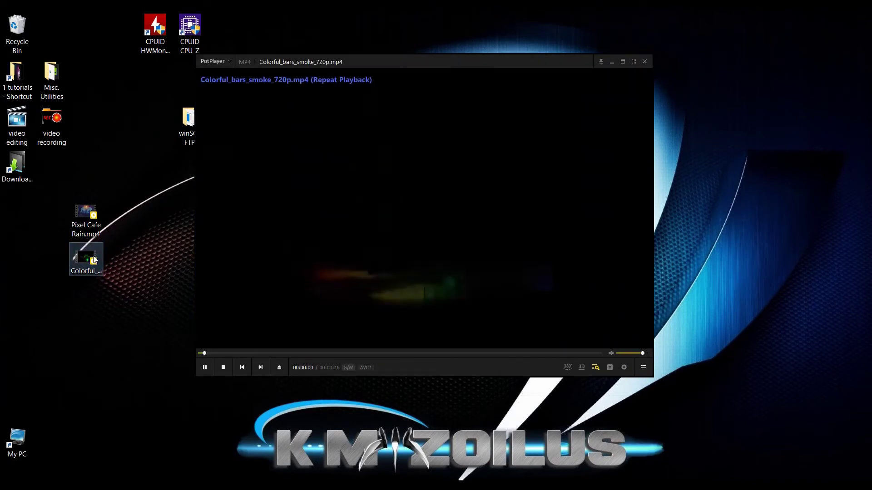
left_click(455, 353)
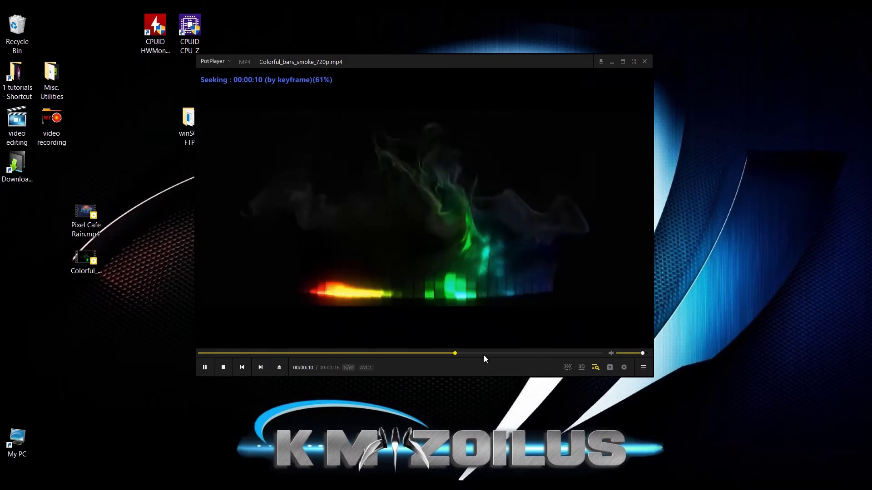
left_click(645, 62)
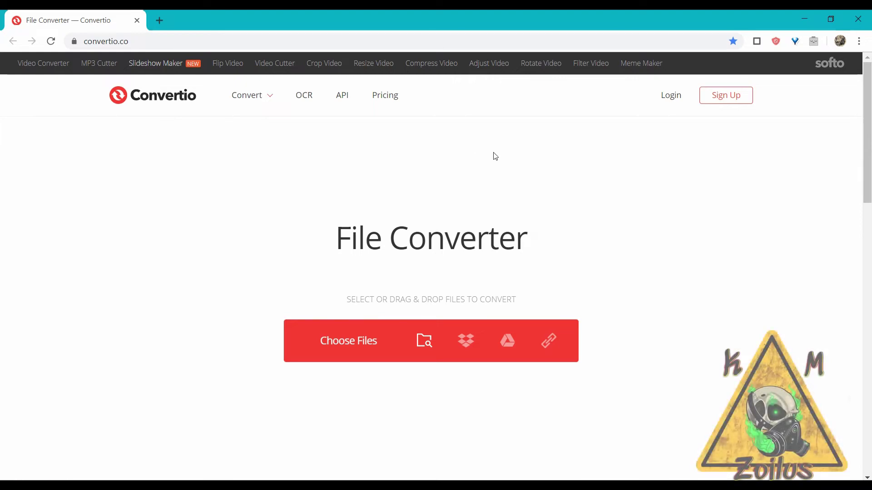
Switch to Convertio in the browser and add Pixel Cafe Rain.mp4 from the desktop as the file to convert.
left_click(832, 18)
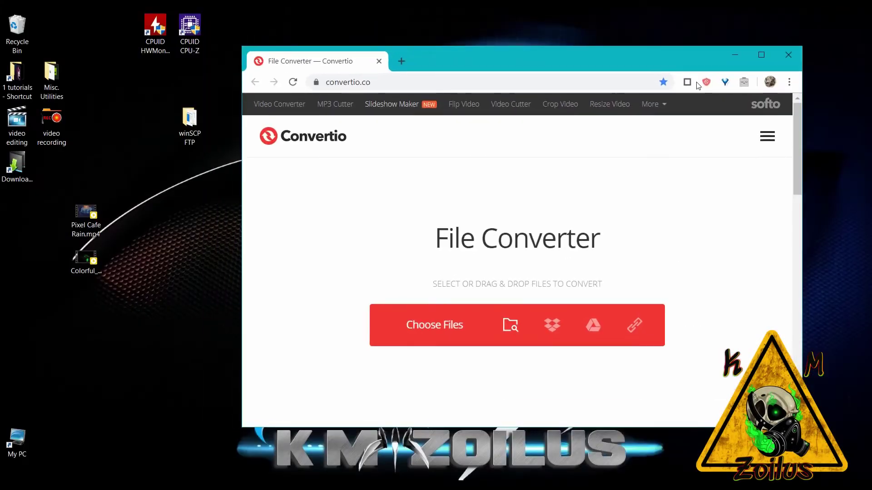
left_click(90, 218)
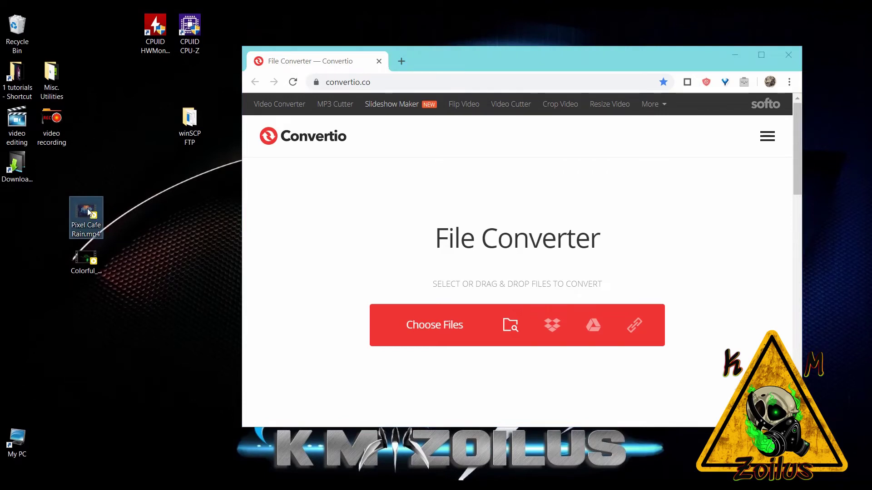
left_click_drag(89, 218, 431, 256)
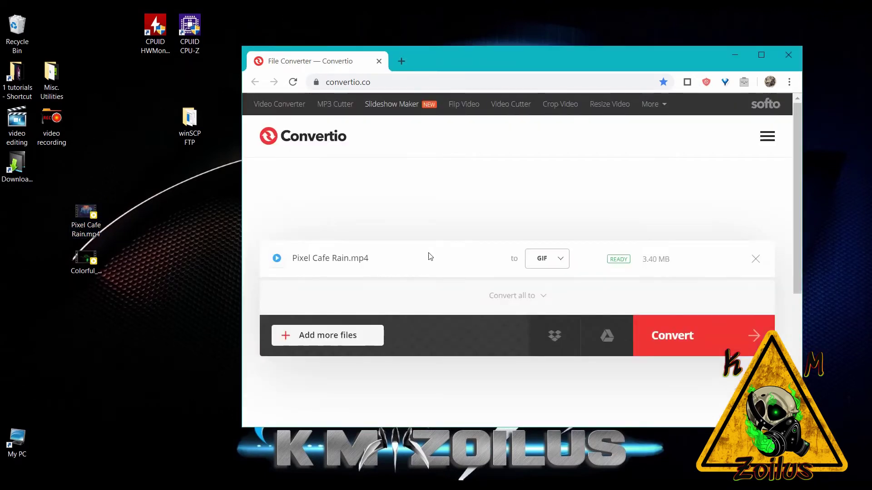
left_click(761, 55)
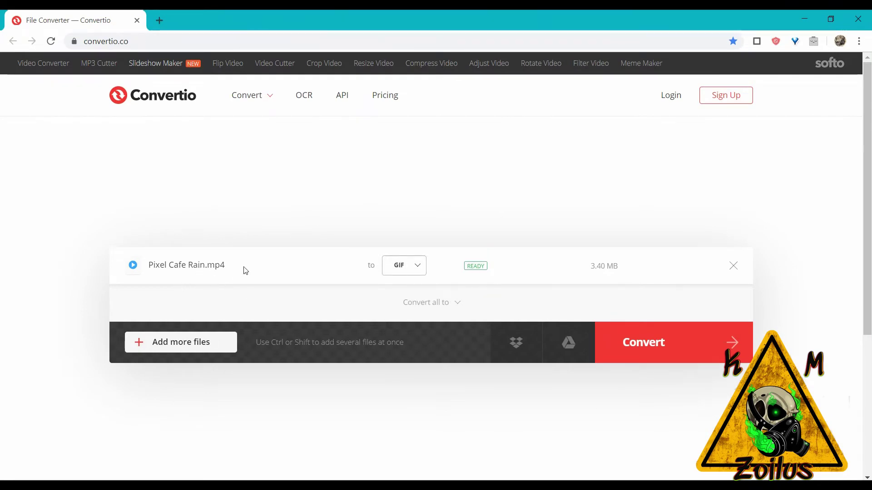
Choose the DIVX video format as the conversion output for Pixel Cafe Rain.mp4.
left_click(415, 268)
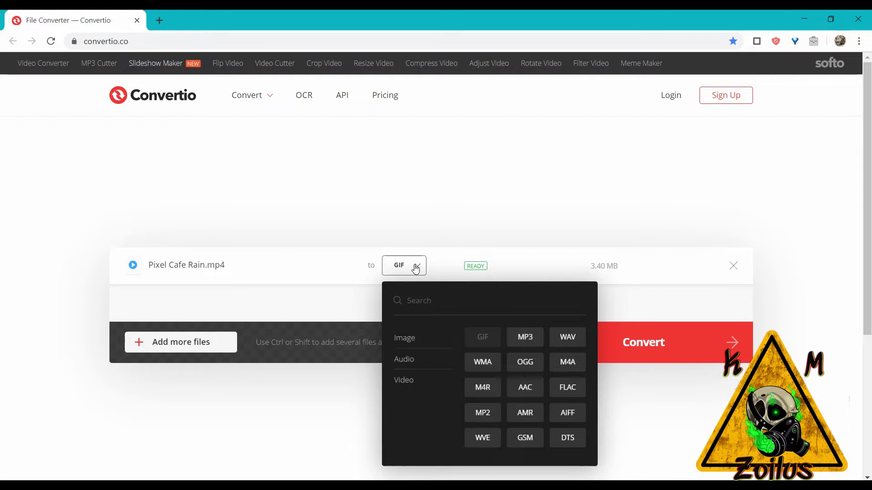
mouse_move(399, 385)
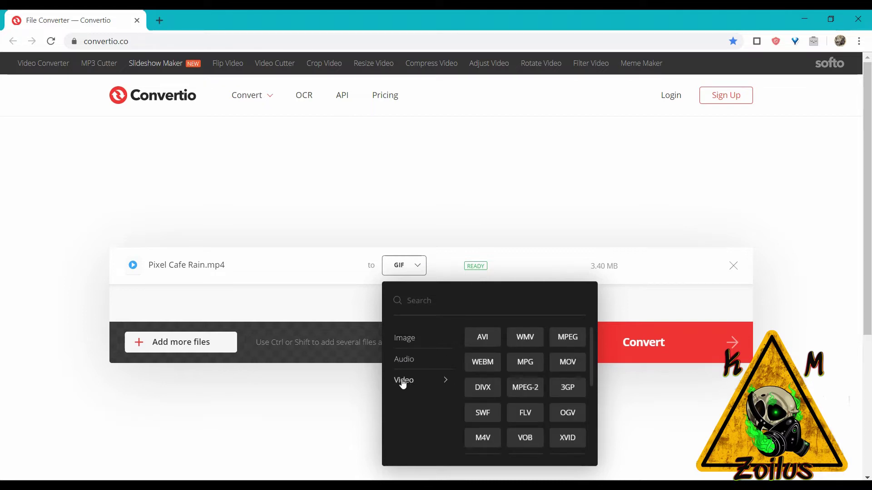
left_click(482, 387)
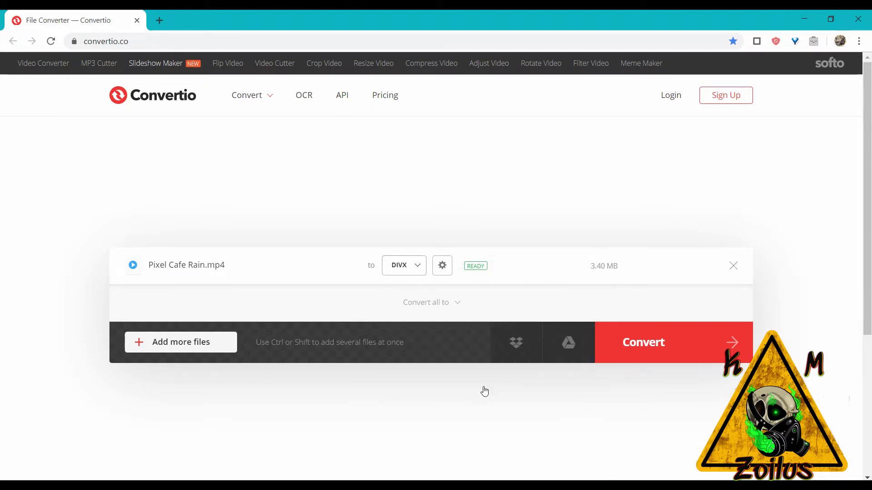
Open the conversion settings for Pixel Cafe Rain.mp4 and set the video quality to High.
left_click(442, 265)
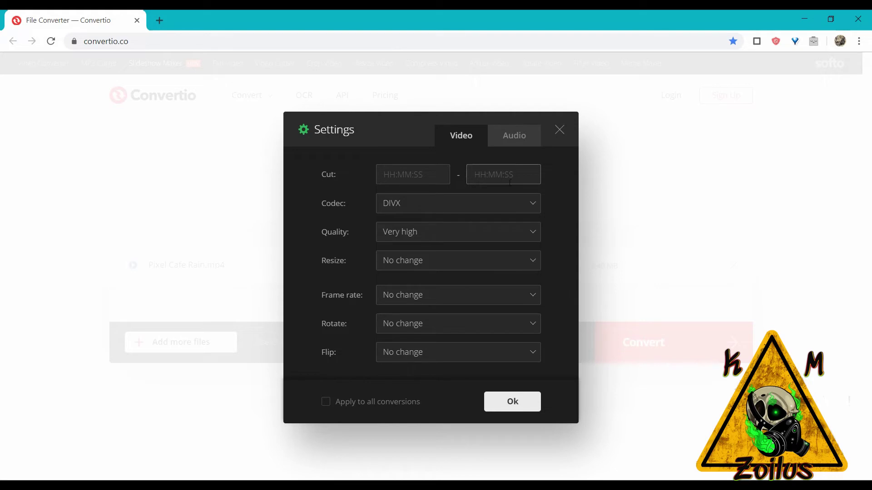
left_click(417, 174)
left_click(472, 176)
left_click(391, 174)
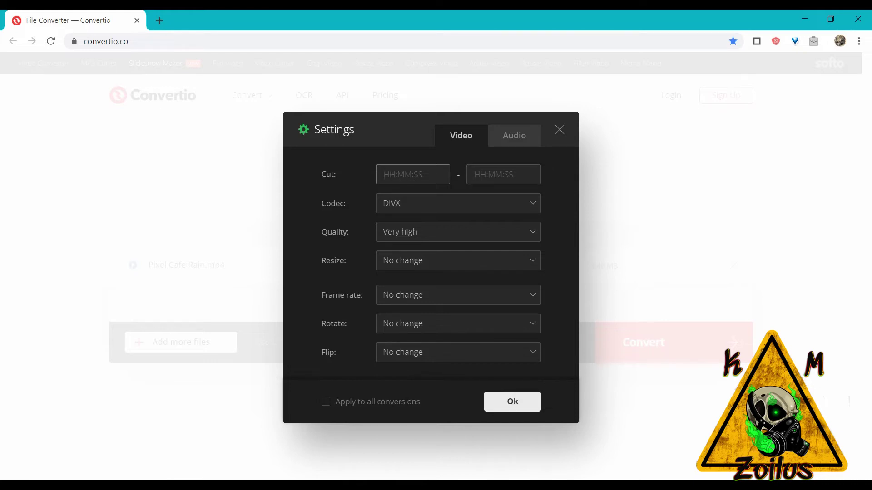
left_click(509, 176)
left_click(419, 175)
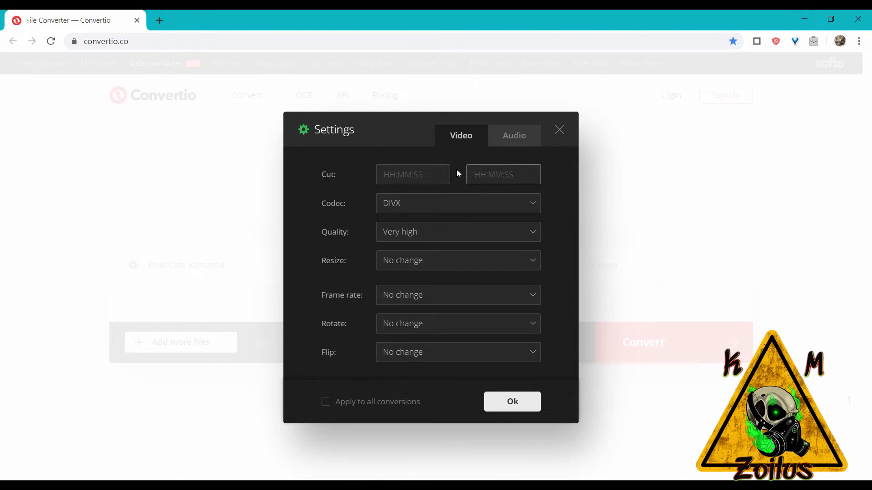
left_click(474, 175)
left_click(441, 241)
left_click(413, 275)
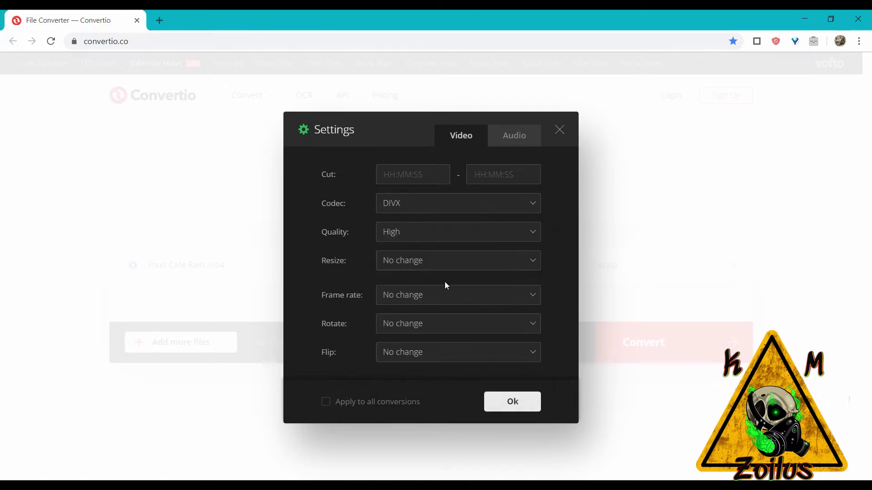
Look through the available Resize resolutions, keep No change, and accept the conversion settings.
left_click(438, 259)
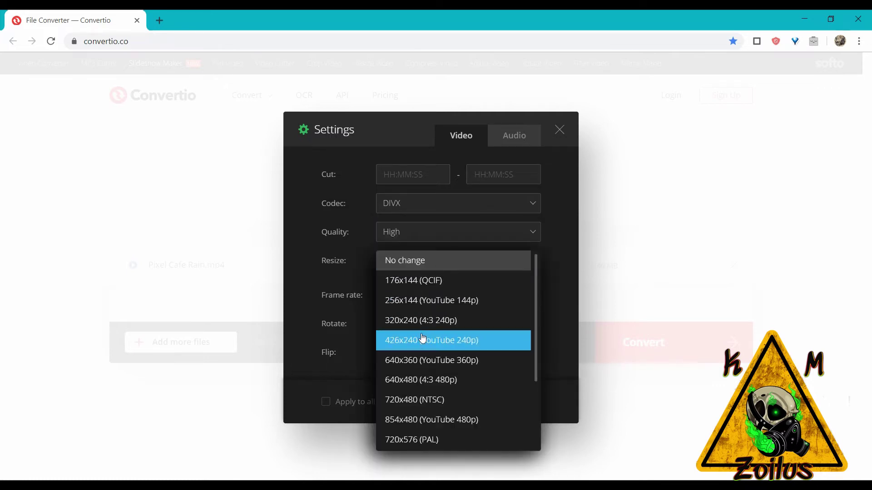
scroll(422, 338, "down", 3)
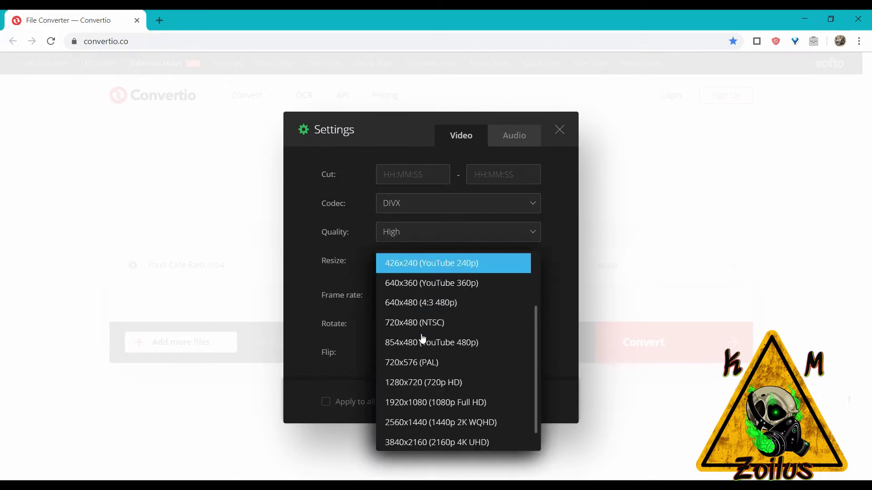
left_click(296, 289)
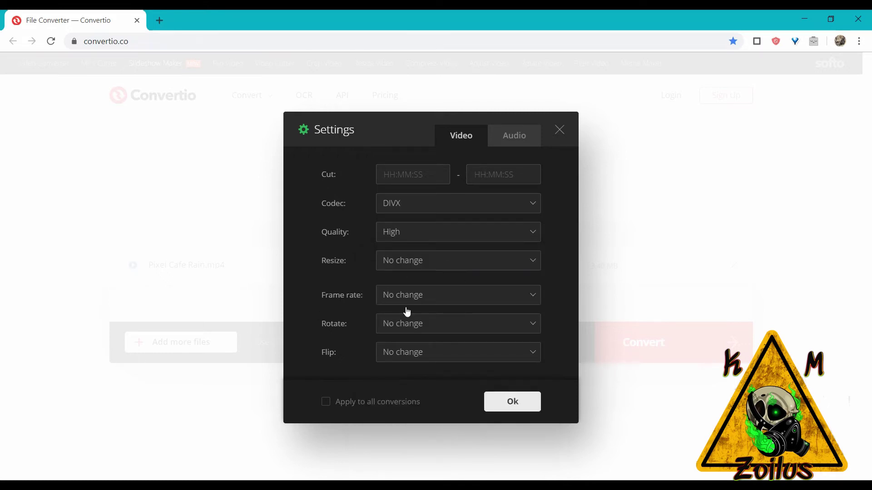
left_click(491, 409)
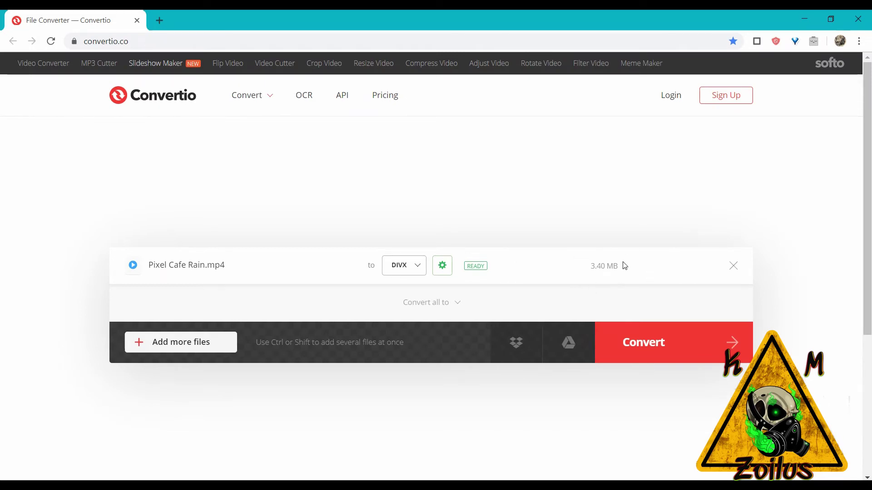
Convert Pixel Cafe Rain.mp4 to DIVX, download the converted file, and dismiss the rating request.
left_click(655, 348)
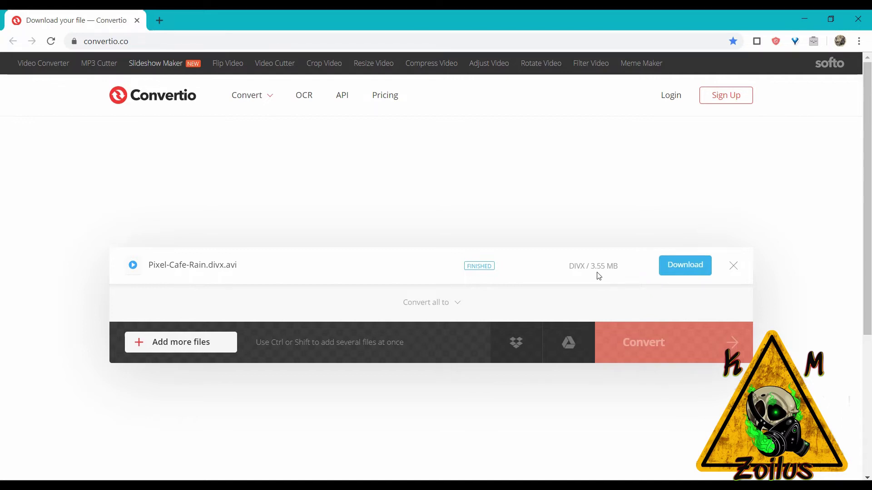
left_click(682, 271)
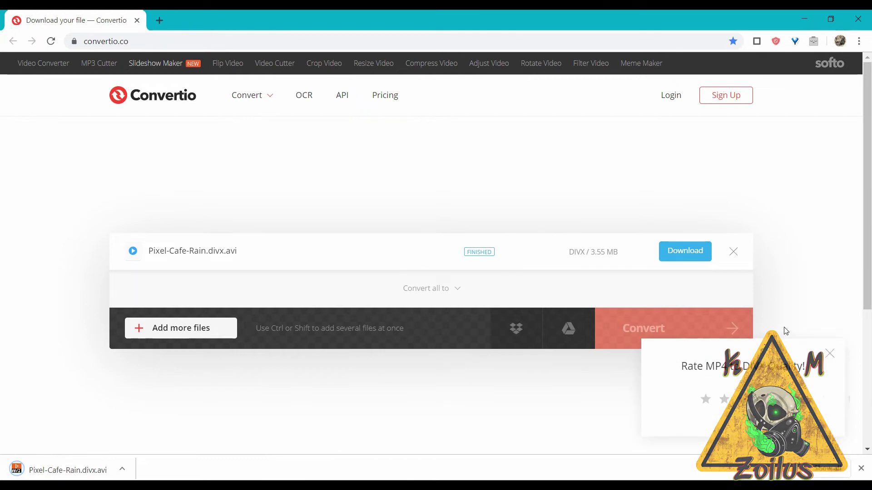
left_click(830, 353)
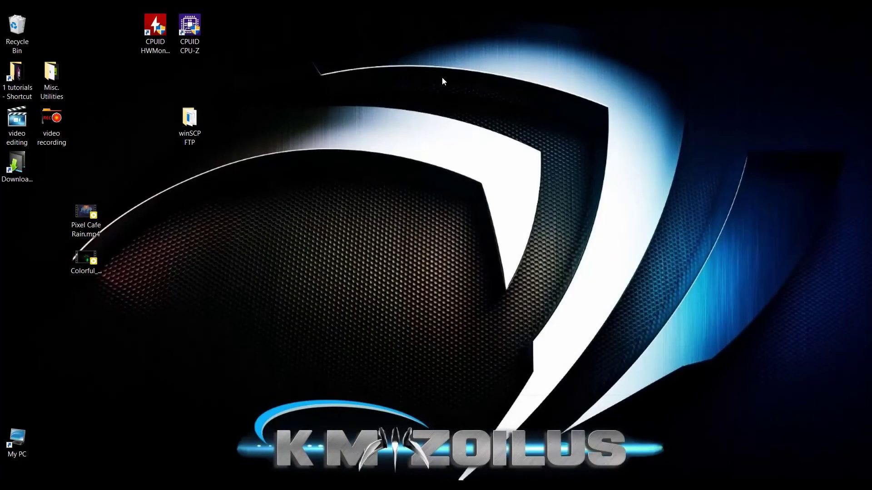
Rename Pixel-Cafe-Rain.divx.avi in the Downloads folder to Pixel-Cafe-Rain.divx, accepting the extension change.
double_click(25, 176)
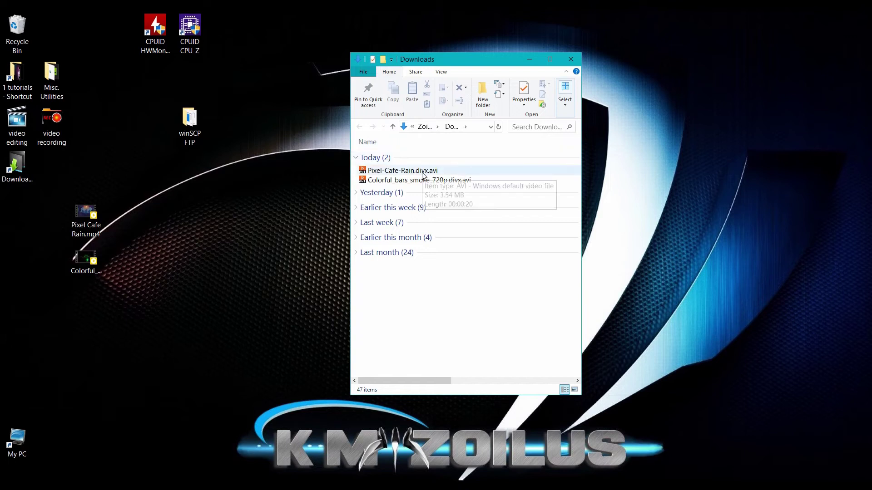
right_click(436, 174)
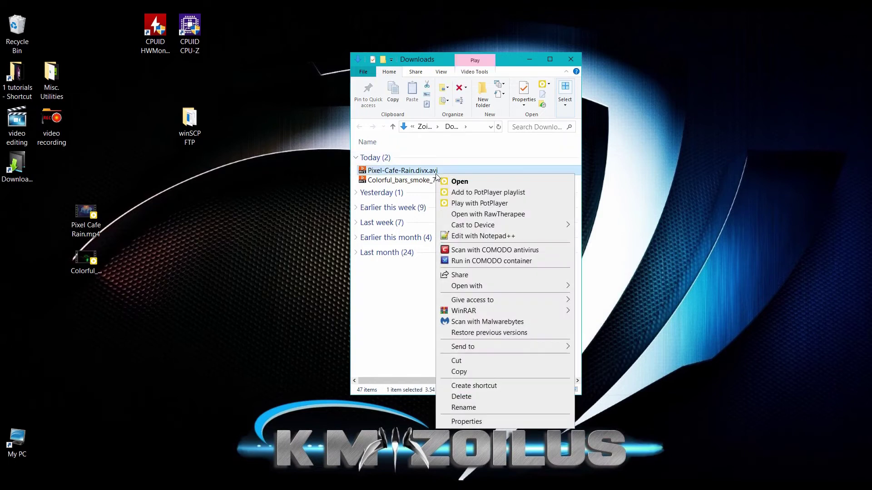
left_click(449, 407)
key("End")
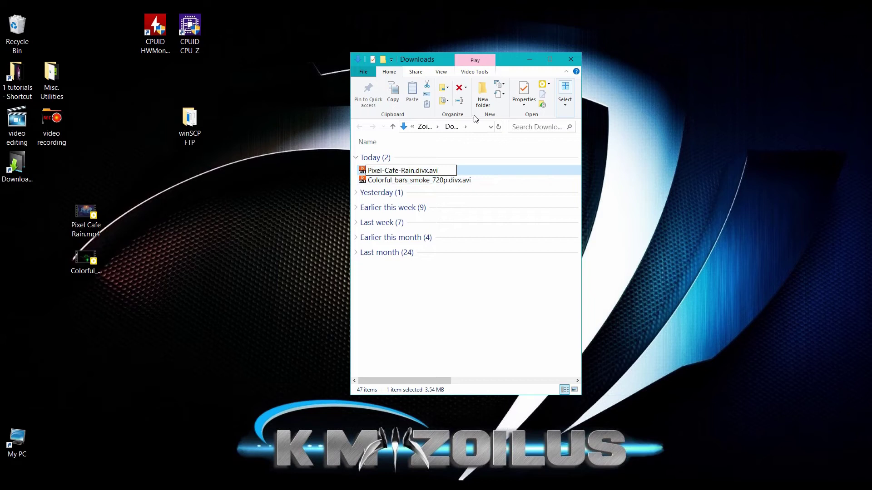
key("BackSpace")
key("BackSpace")
key("BackSpace")
key("BackSpace")
key("Return")
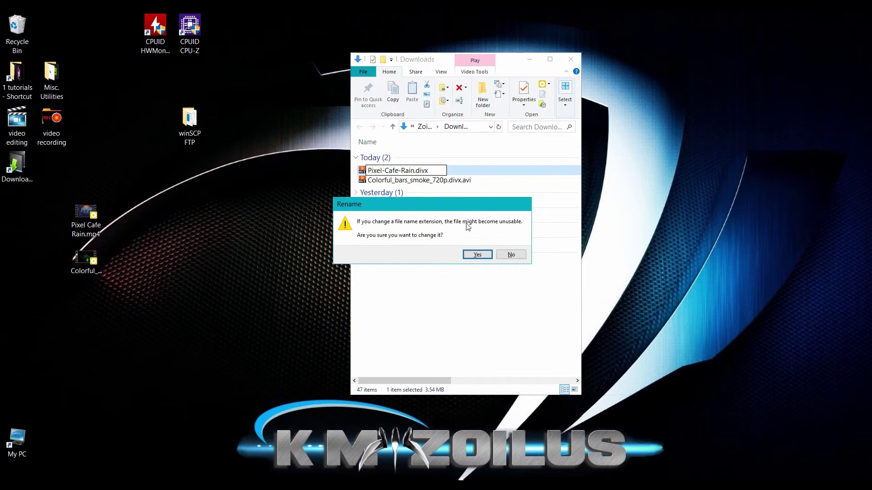
left_click(477, 255)
Rename Colorful_bars_smoke_720p.divx.avi to Colorful_bars_smoke_720p.divx, accepting the extension change.
left_click(457, 181)
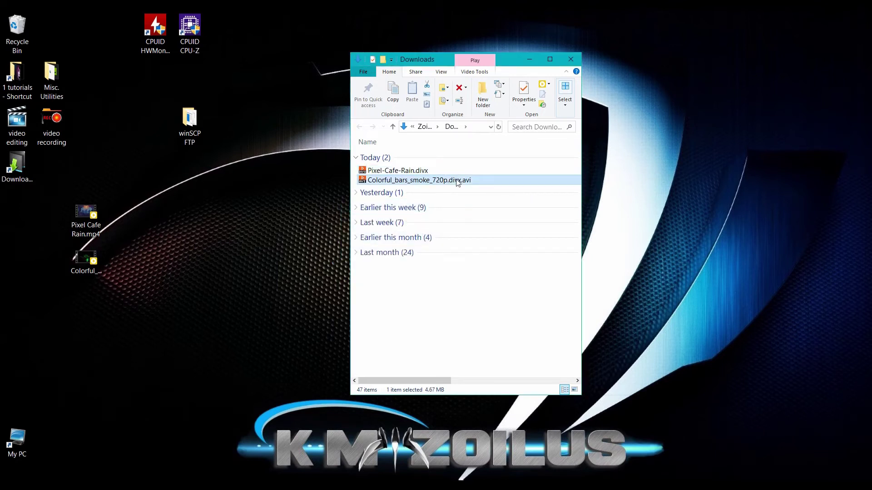
left_click(458, 181)
left_click(475, 180)
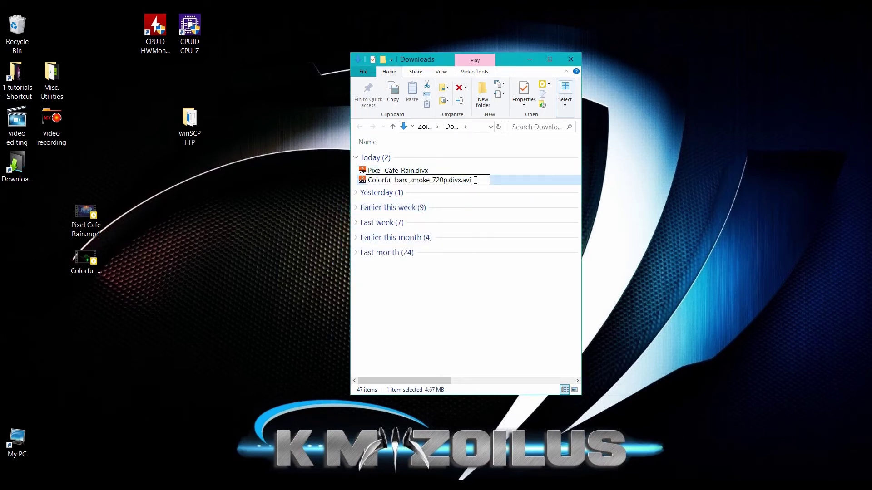
key("BackSpace")
key("BackSpace")
key("BackSpace")
key("BackSpace")
key("Return")
key("Return")
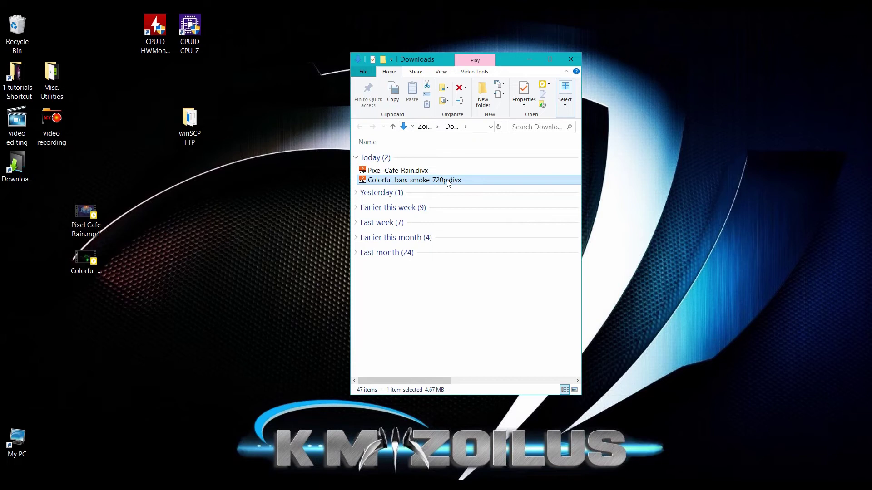
Rename Pixel-Cafe-Rain.divx in the Downloads folder to wave.divx.
mouse_move(448, 182)
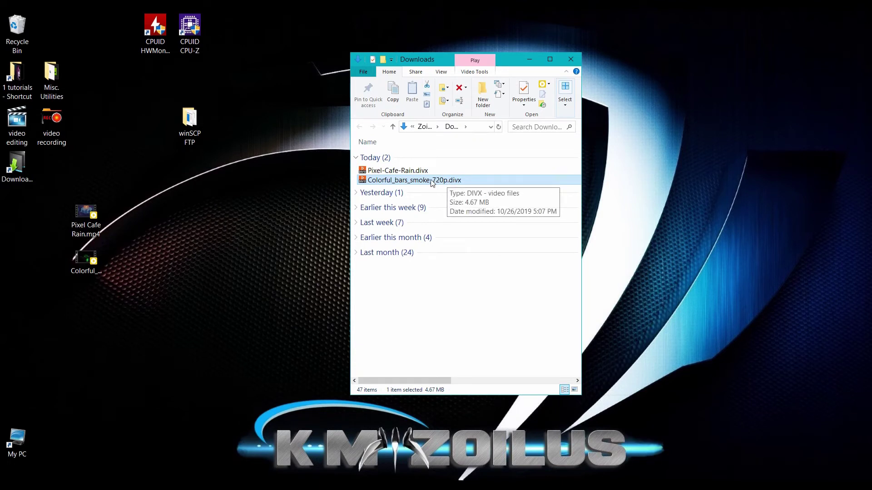
mouse_move(418, 177)
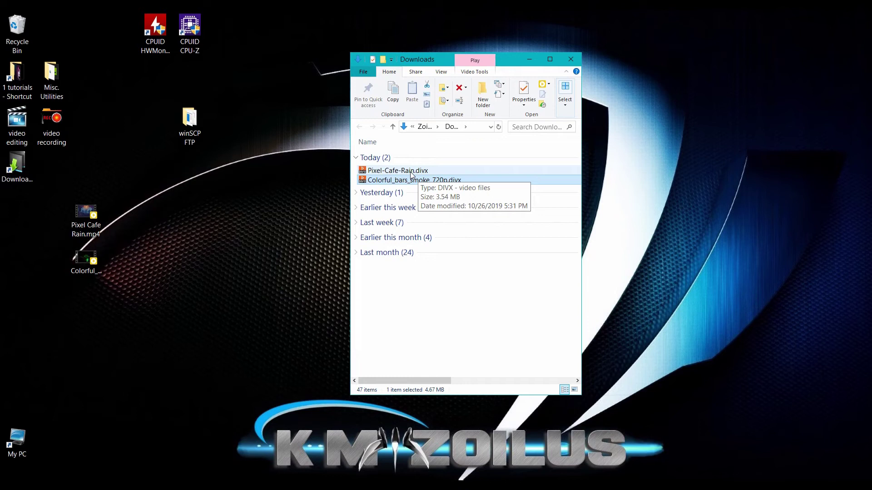
left_click(411, 171)
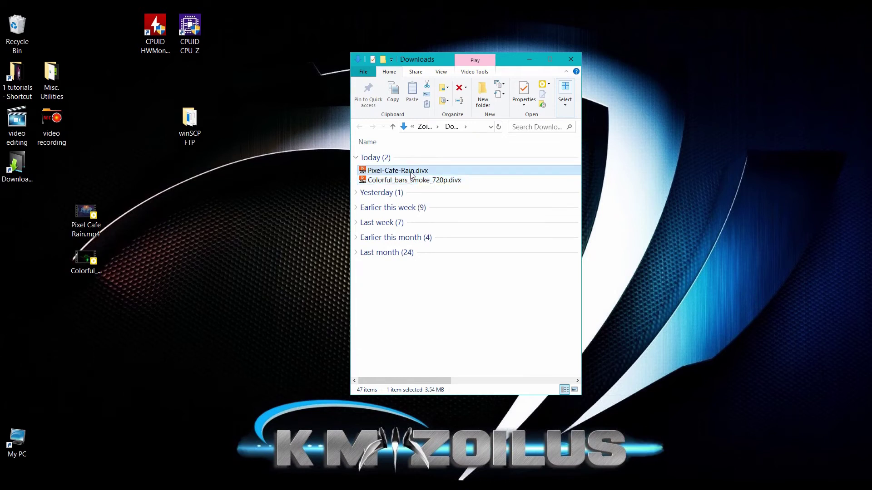
left_click(411, 173)
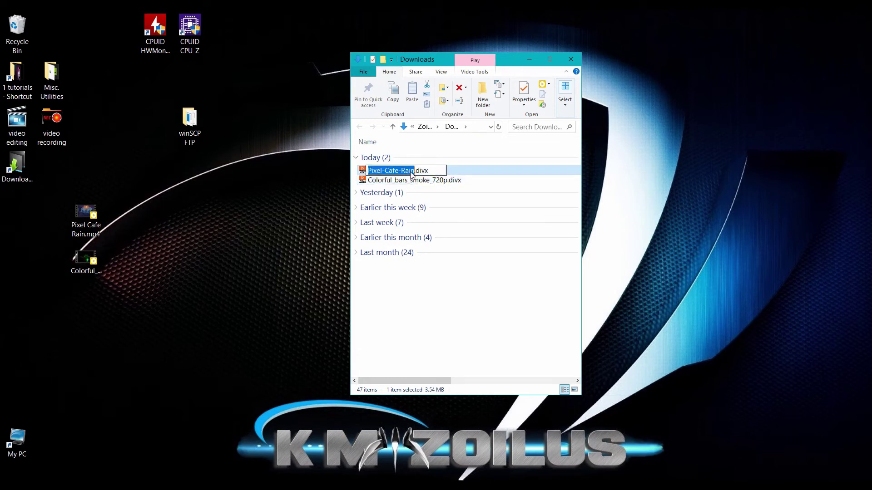
type("wave")
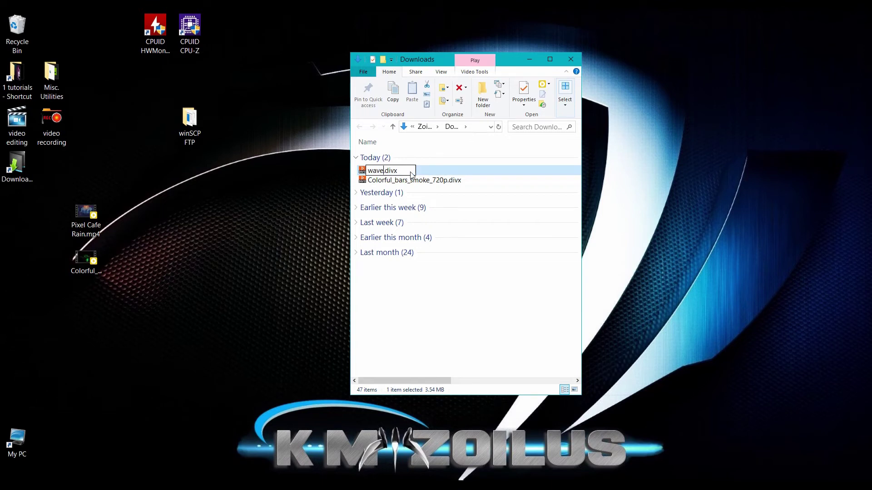
key("Return")
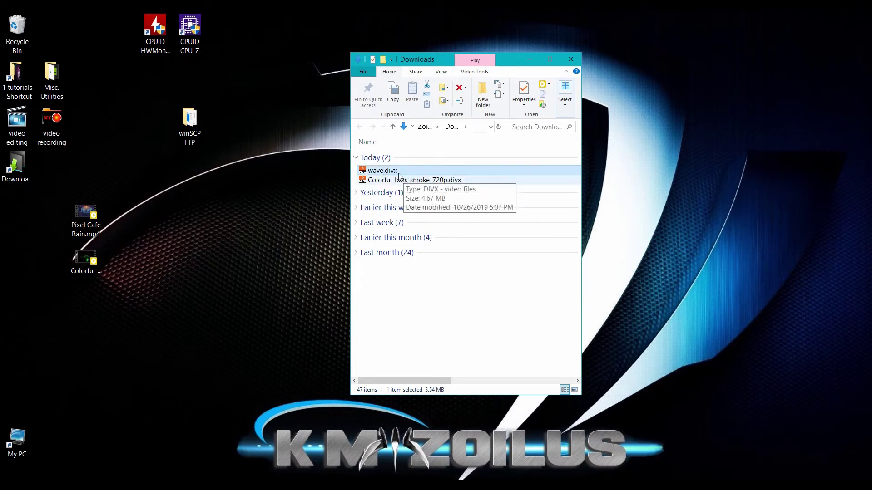
Rename Colorful_bars_smoke_720p.divx to wave2.divx, keeping its extension.
left_click(402, 182)
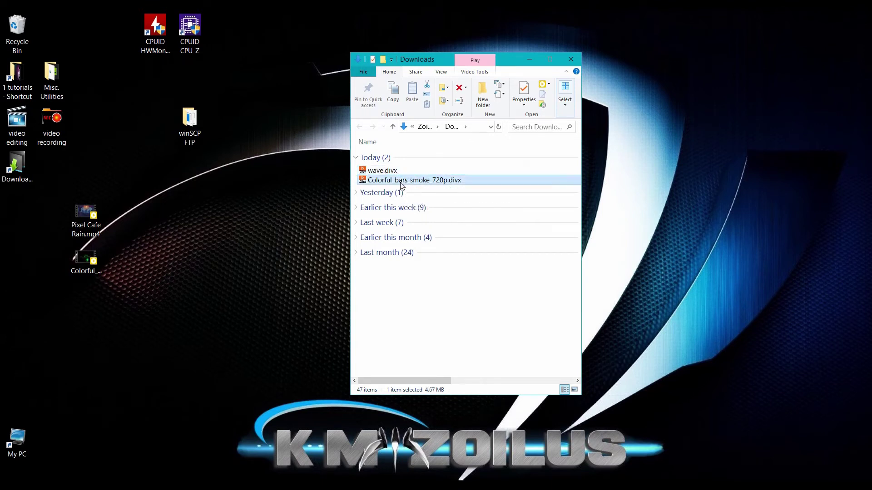
left_click(401, 181)
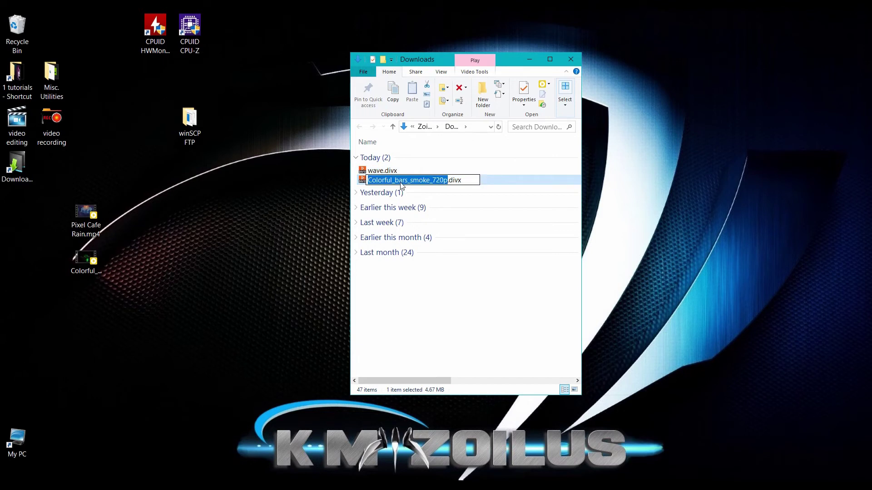
type("wave2")
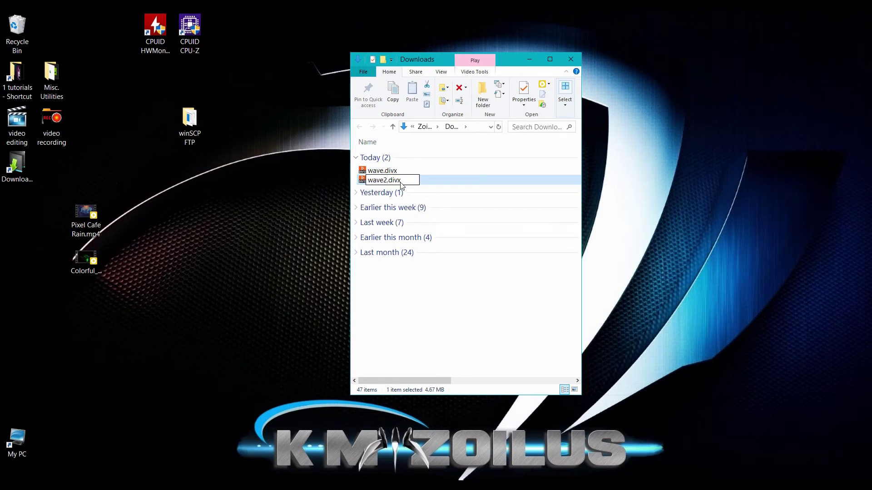
key("Return")
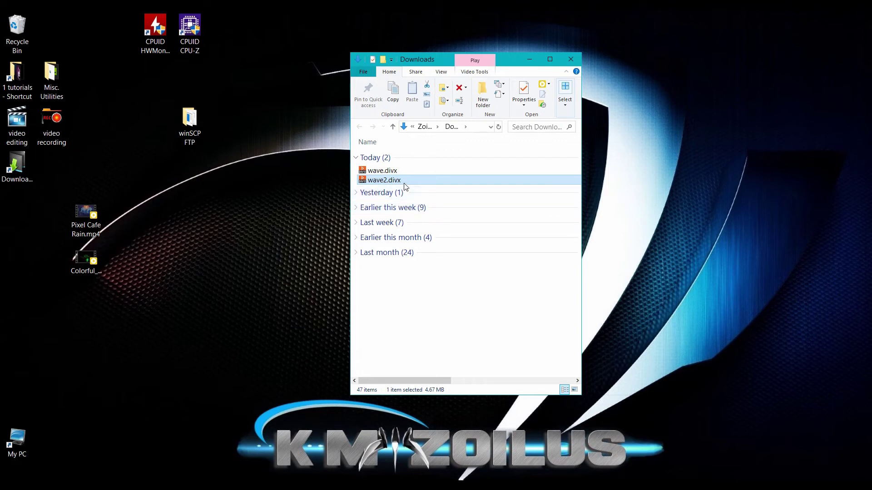
Move wave.divx and wave2.divx together from Downloads to the desktop and close the Downloads window.
mouse_move(404, 182)
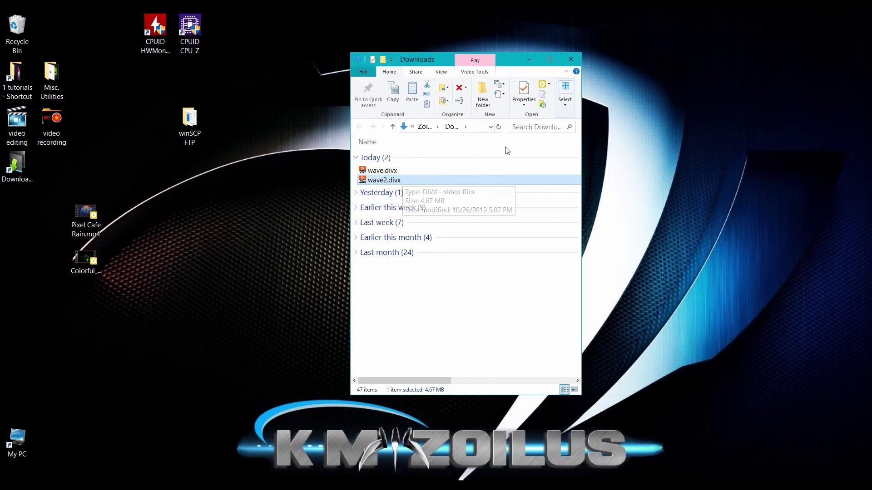
left_click(393, 175, "ctrl")
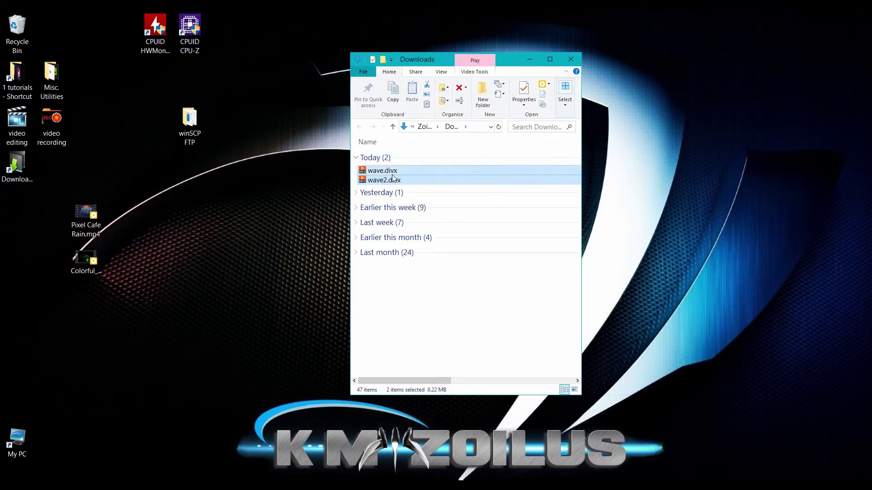
left_click_drag(397, 173, 217, 256)
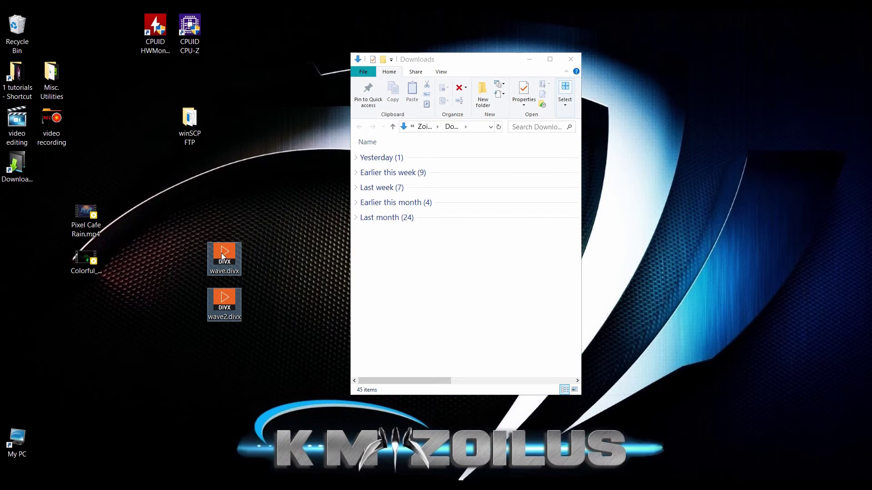
left_click(571, 60)
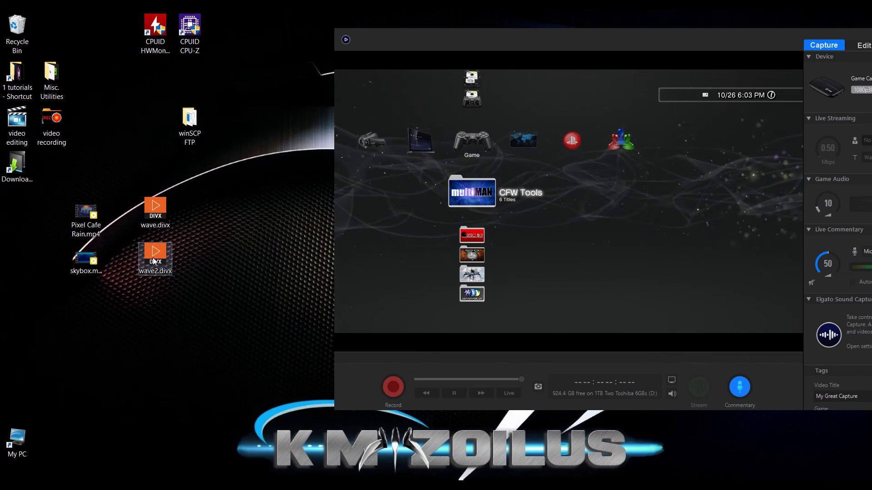
Preview skybox.mp4, wave2.divx and wave.divx from the desktop one after another, closing the player after each.
double_click(96, 271)
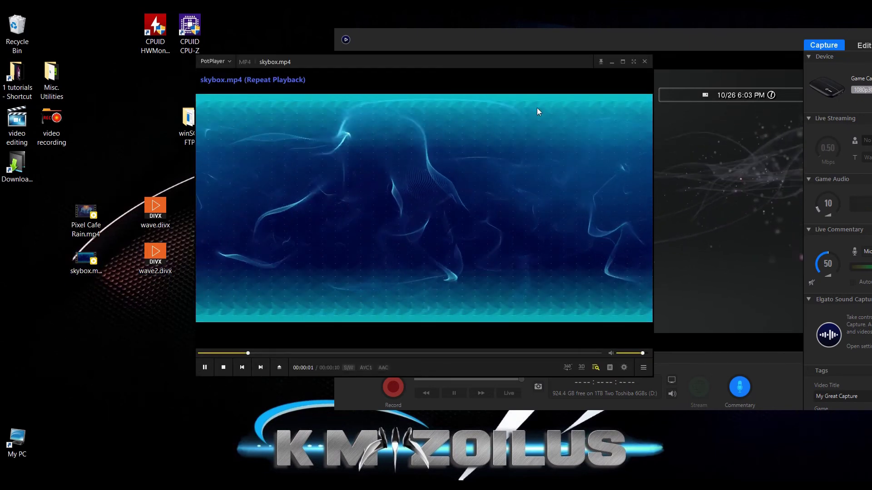
left_click(644, 61)
double_click(156, 254)
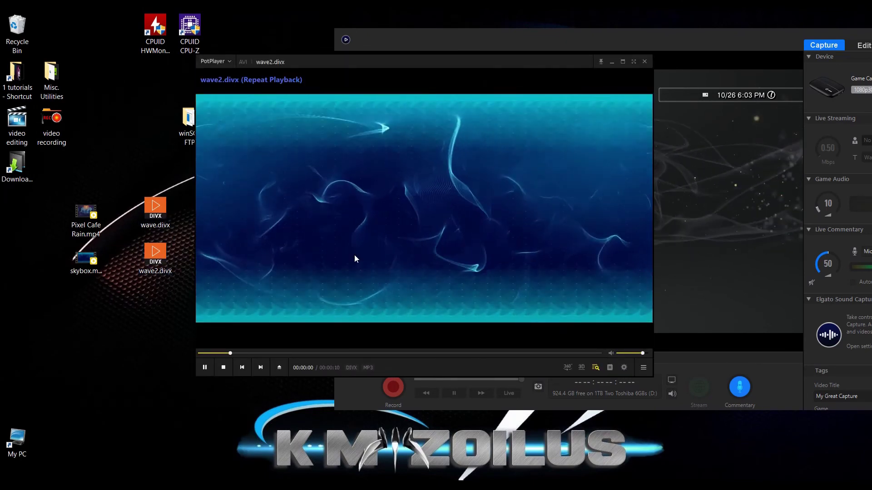
left_click(644, 62)
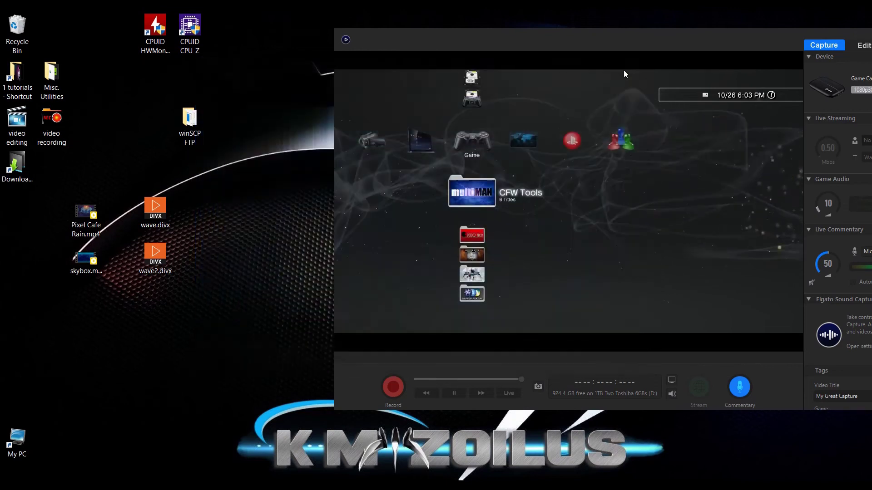
double_click(159, 216)
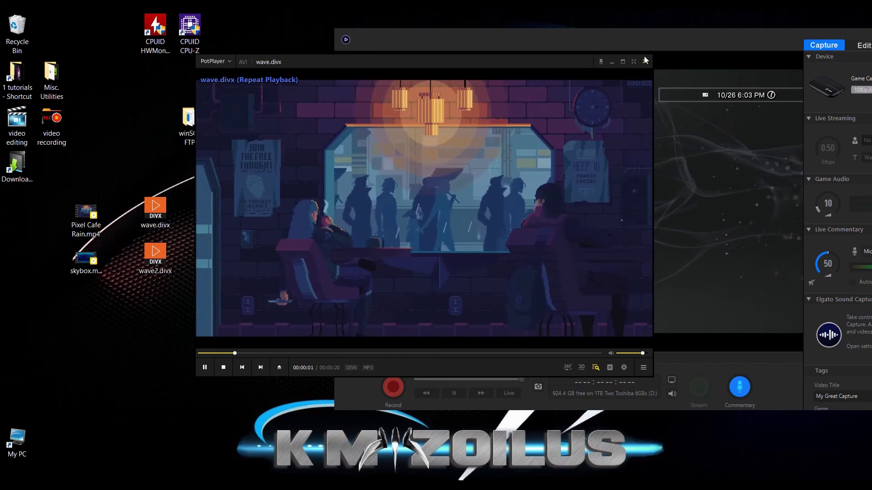
left_click(644, 62)
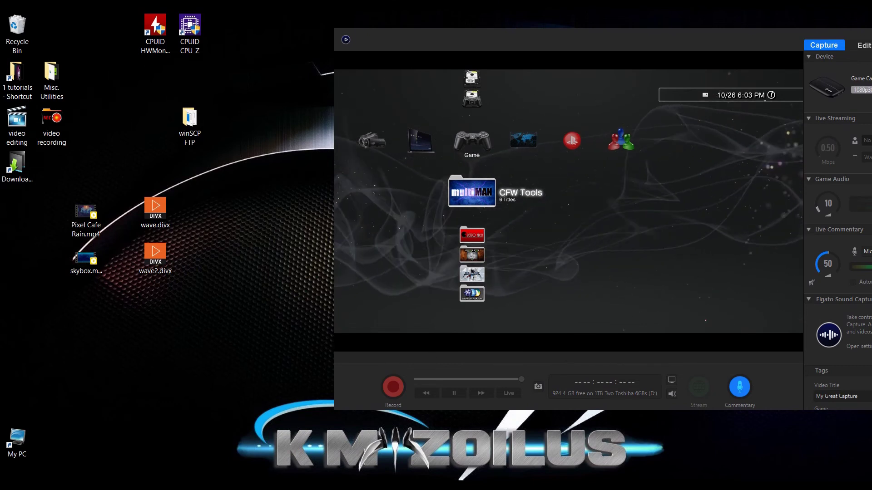
Switch to the WinSCP session with the PS3 and open the remote folder /dev_hdd0/game/BLES80608/USRDIR.
key("alt+Tab")
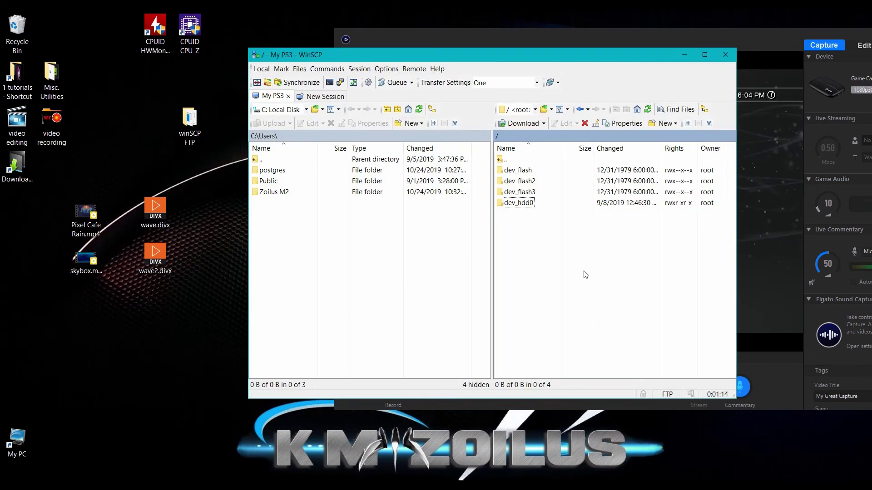
double_click(512, 204)
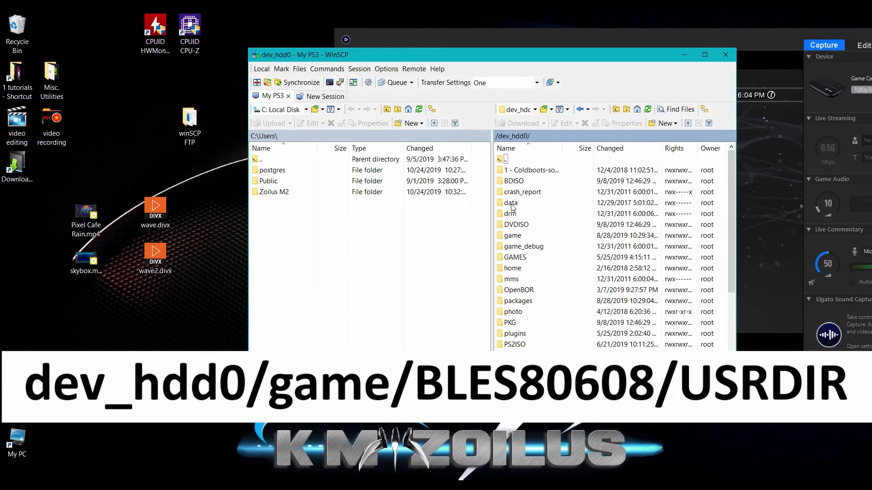
double_click(525, 237)
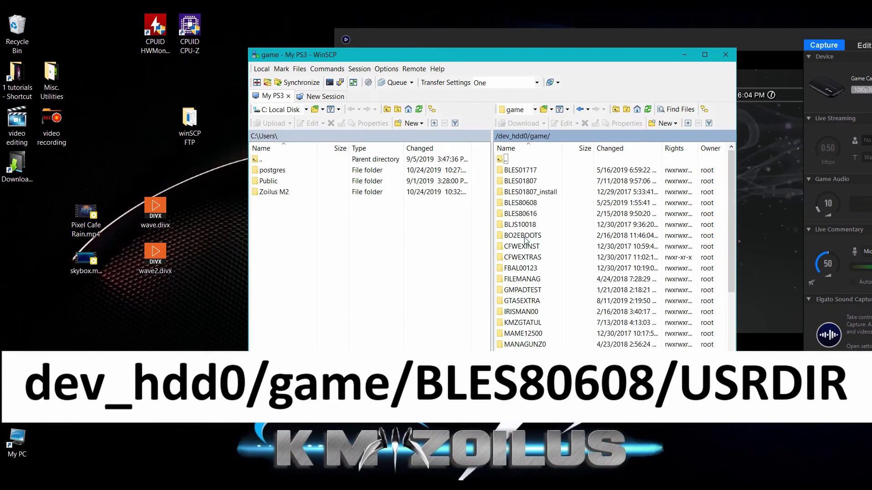
left_click(526, 203)
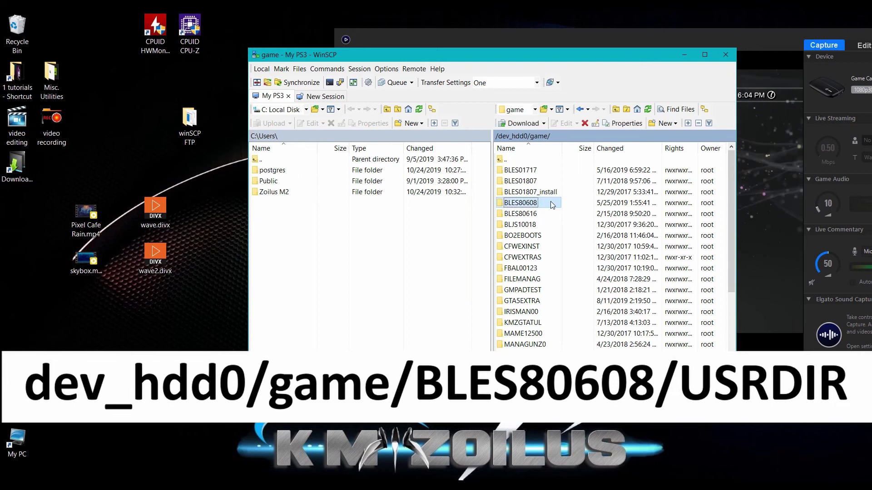
double_click(547, 206)
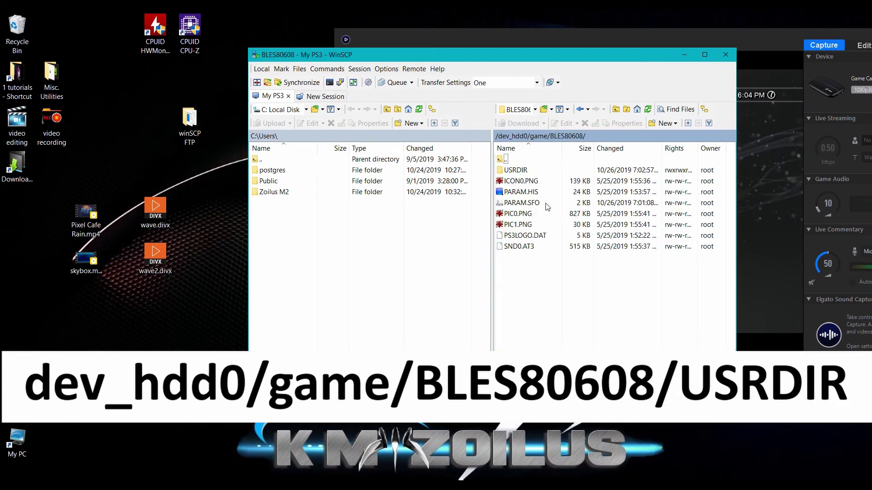
double_click(527, 170)
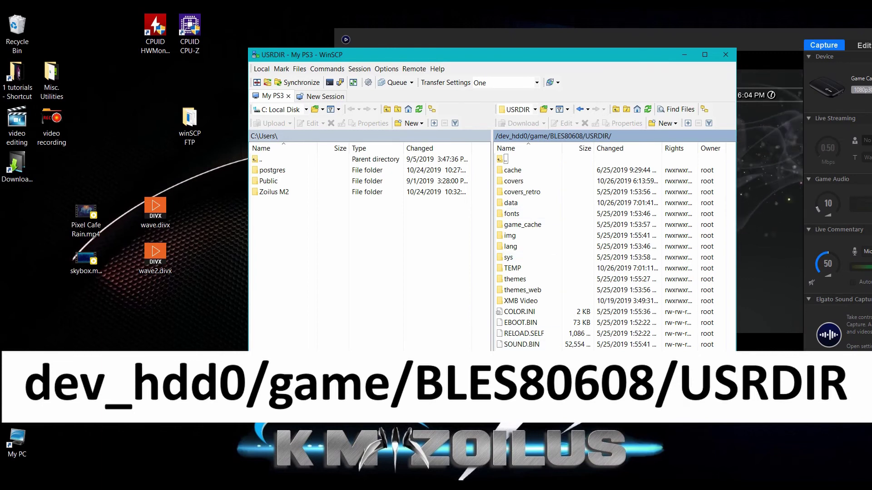
Upload wave.divx and wave2.divx from the desktop to the PS3's USRDIR folder and close WinSCP.
left_click_drag(155, 211, 540, 357)
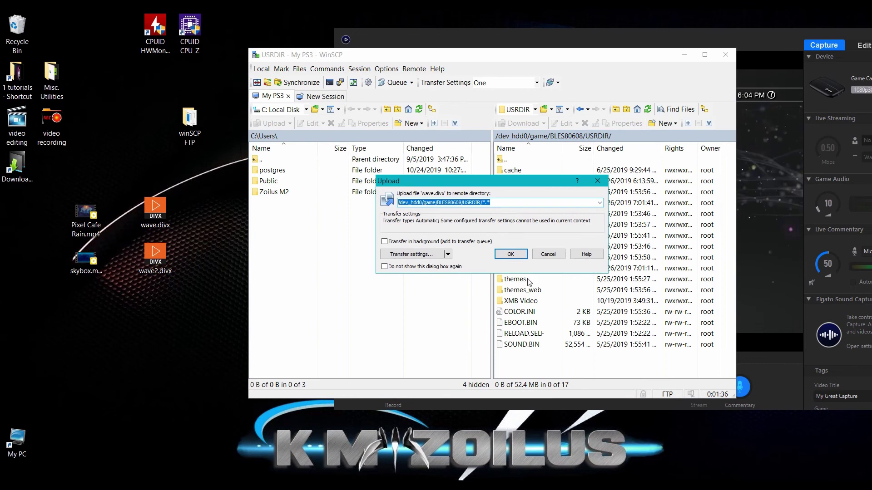
left_click(510, 254)
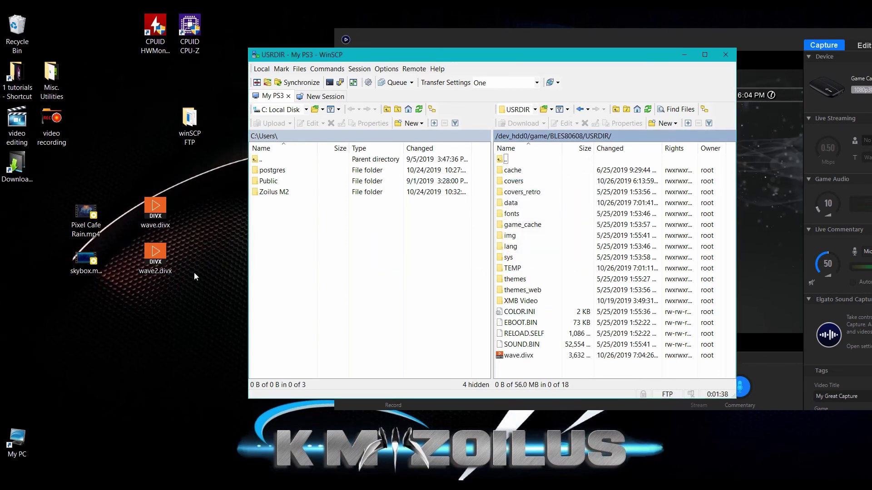
left_click_drag(154, 256, 551, 372)
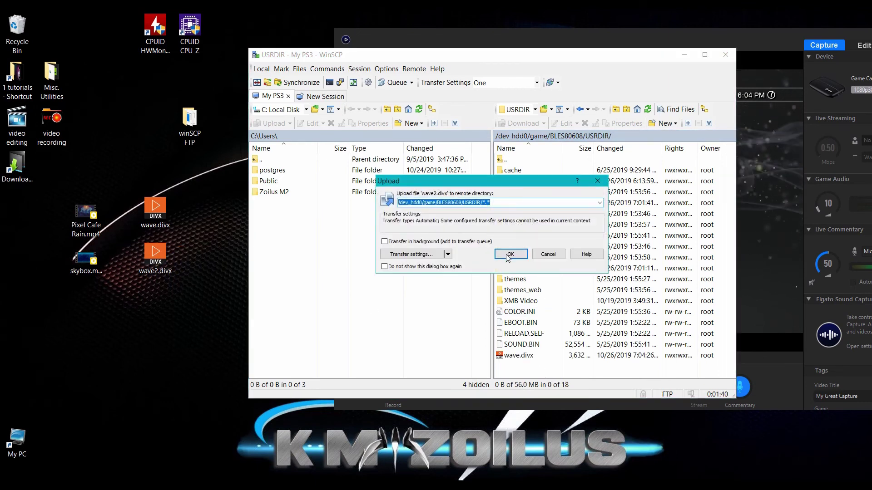
left_click(508, 254)
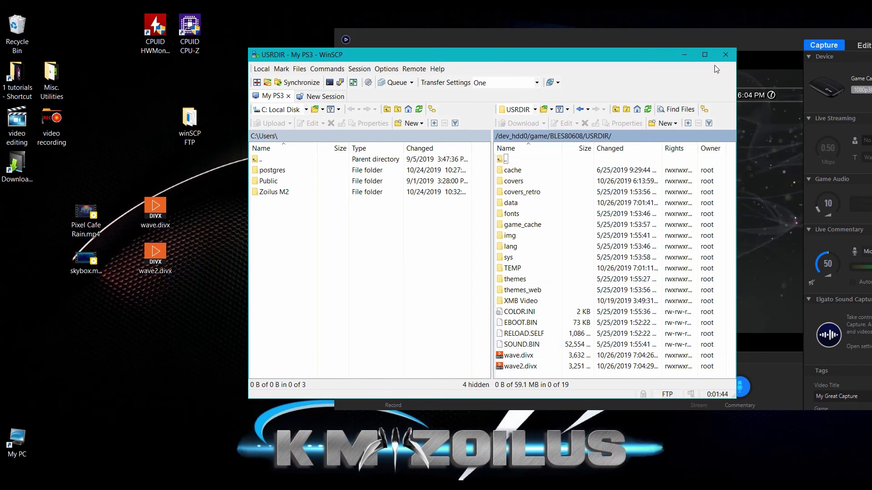
left_click(725, 55)
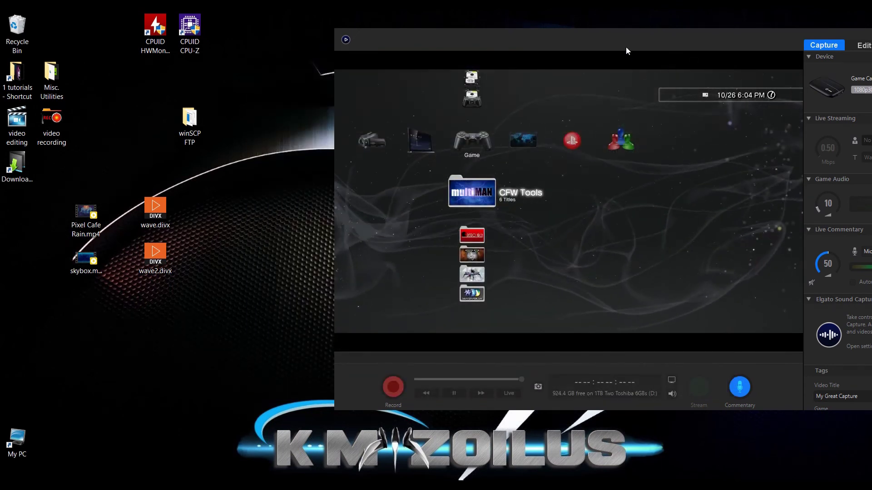